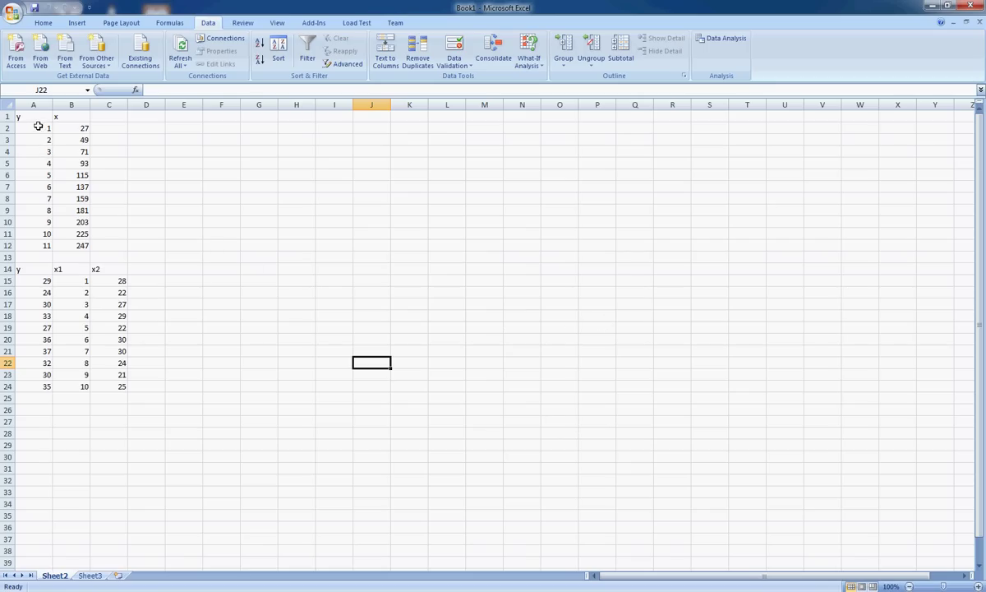
Enter the headers y in F1 and x in G1.
{"action": "left_click", "coordinate": [219, 125]}
{"action": "left_click", "coordinate": [219, 118]}
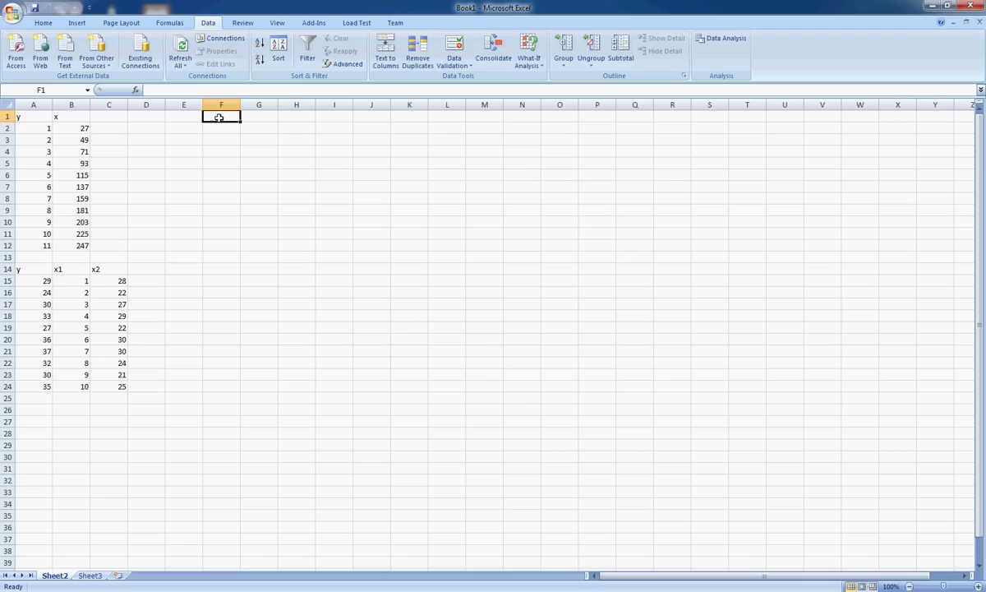
{"action": "type", "text": "y"}
{"action": "key", "text": "Tab"}
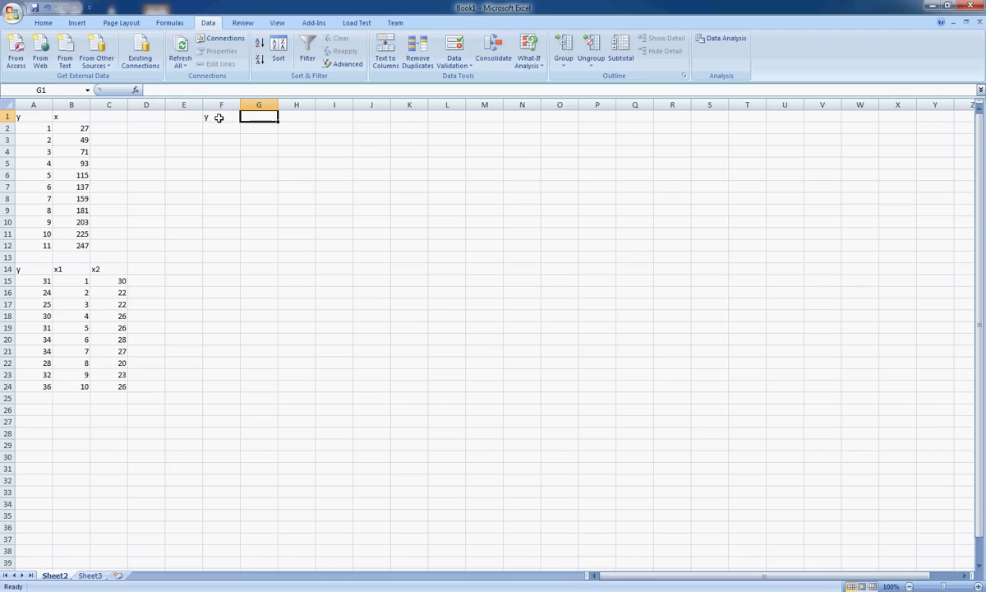
{"action": "type", "text": "x"}
{"action": "key", "text": "Return"}
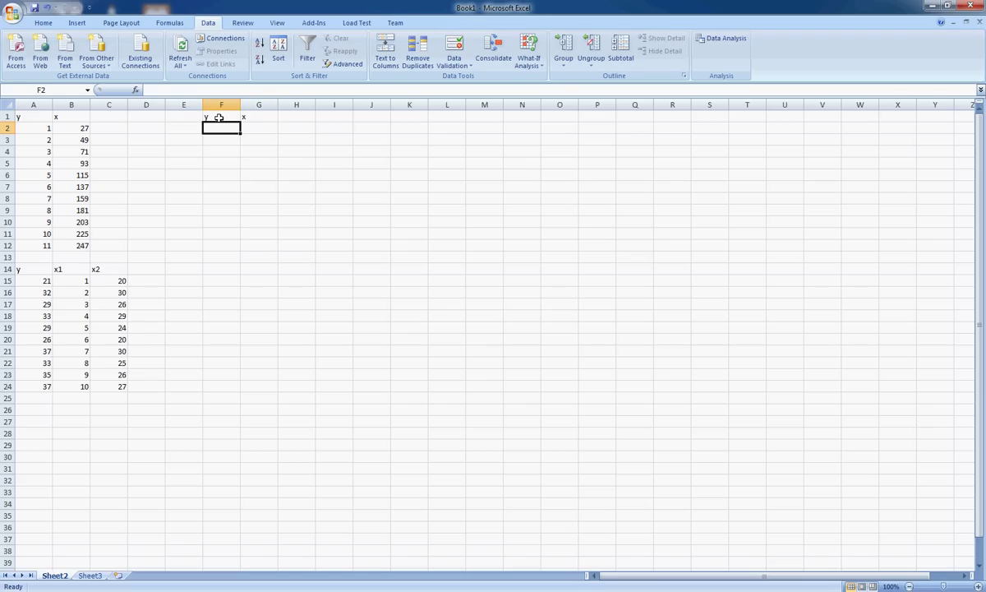
Fill F2:F12 with the series 1 through 11, starting from 1 and 2.
{"action": "type", "text": "1"}
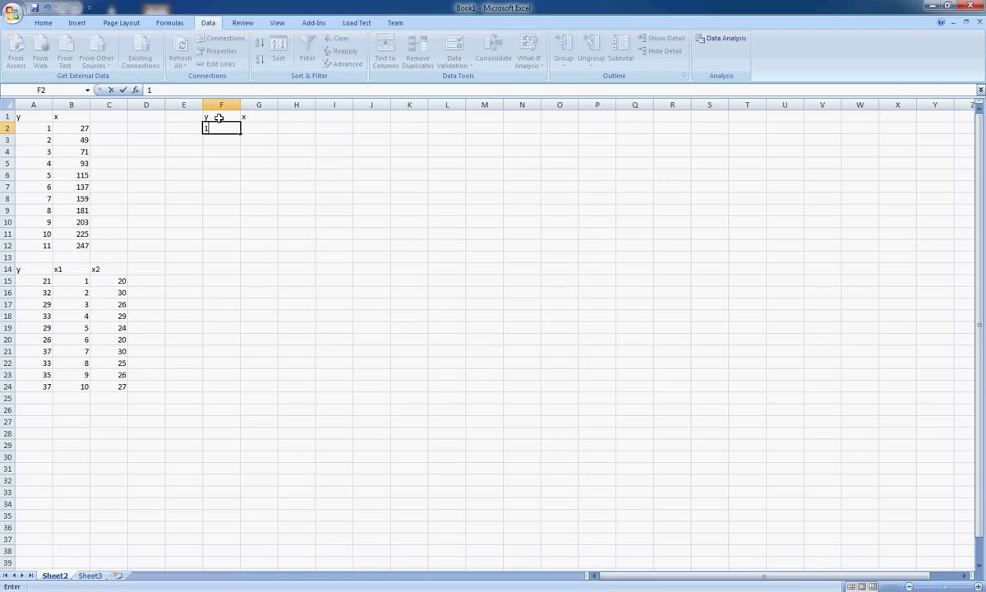
{"action": "key", "text": "Return"}
{"action": "type", "text": "2"}
{"action": "key", "text": "Return"}
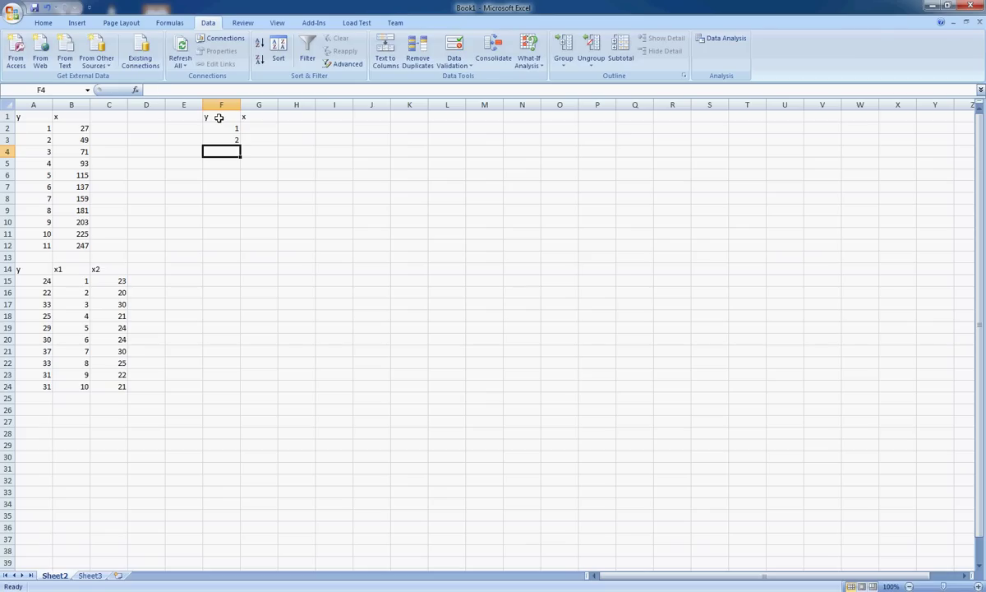
{"action": "left_click_drag", "start_coordinate": [212, 125], "coordinate": [232, 248]}
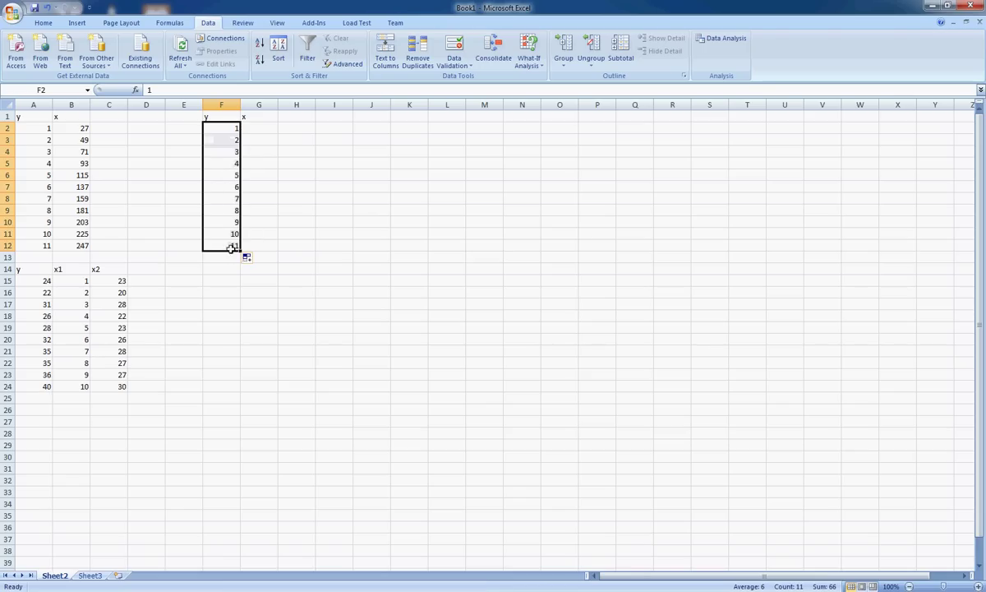
Enter the formula =F2*22+5 in G2 so it shows 27.
{"action": "left_click", "coordinate": [257, 129]}
{"action": "left_click", "coordinate": [81, 126]}
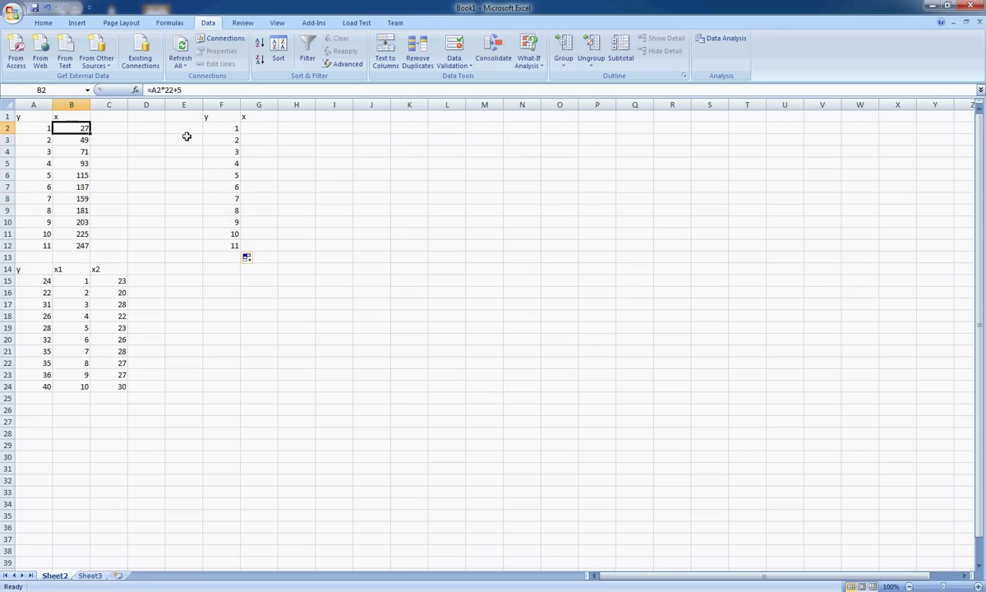
{"action": "left_click", "coordinate": [260, 127]}
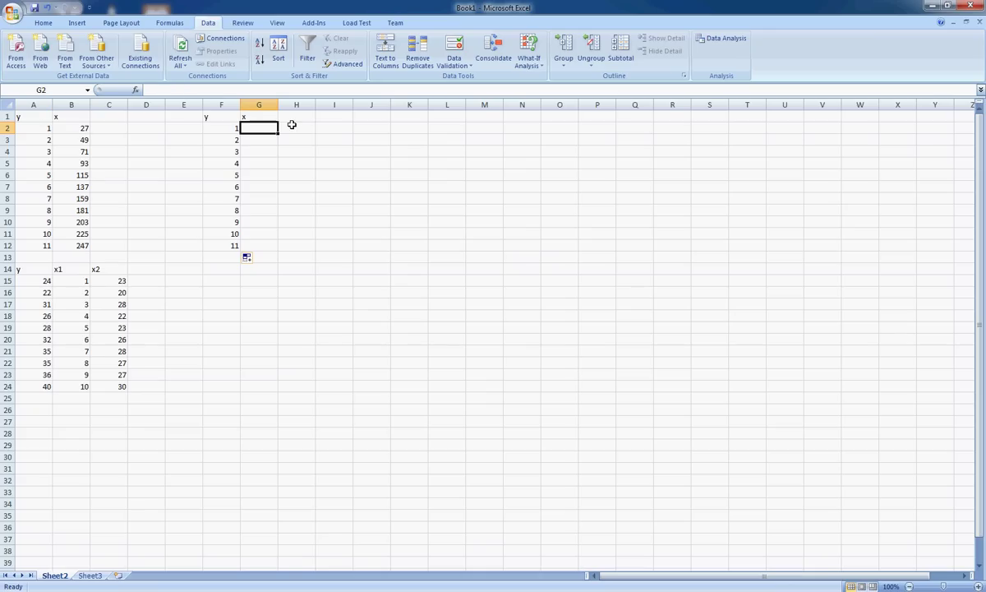
{"action": "type", "text": "="}
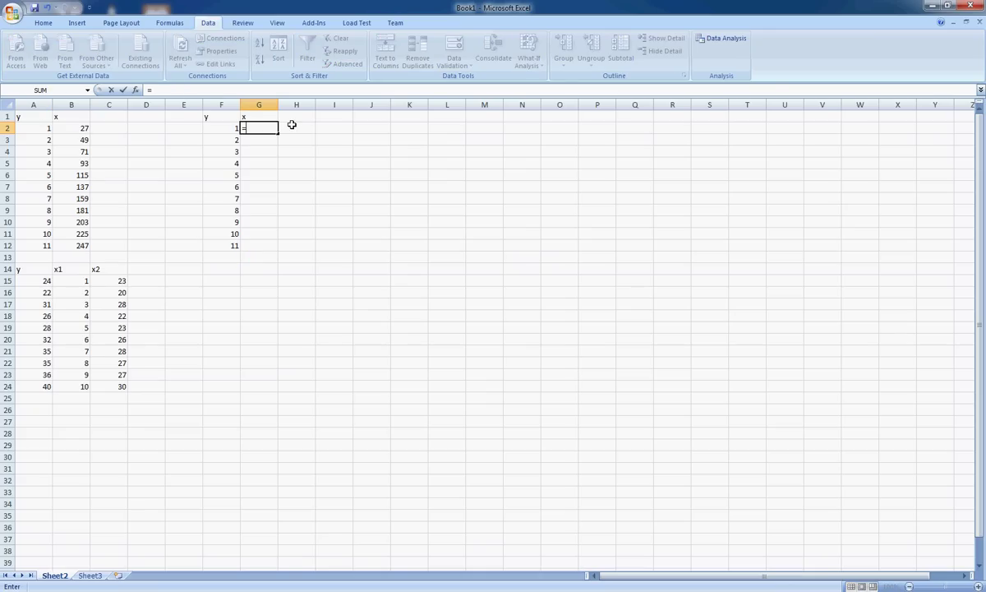
{"action": "key", "text": "Left"}
{"action": "type", "text": "*22+5"}
{"action": "key", "text": "Return"}
Copy the G2 formula down to G12, giving x values 27 through 247.
{"action": "left_click", "coordinate": [270, 128]}
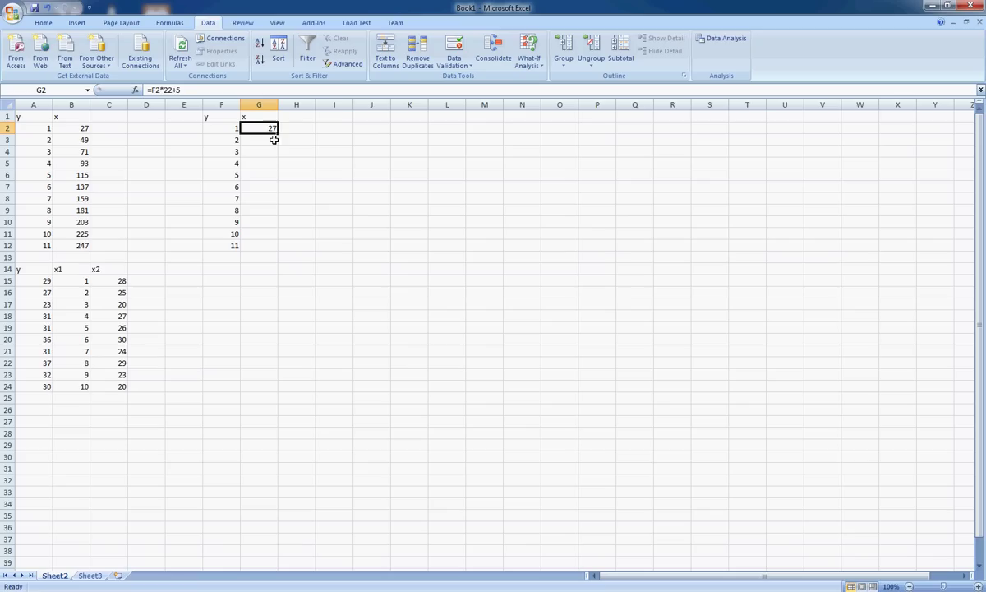
{"action": "left_click_drag", "start_coordinate": [273, 140], "coordinate": [269, 248]}
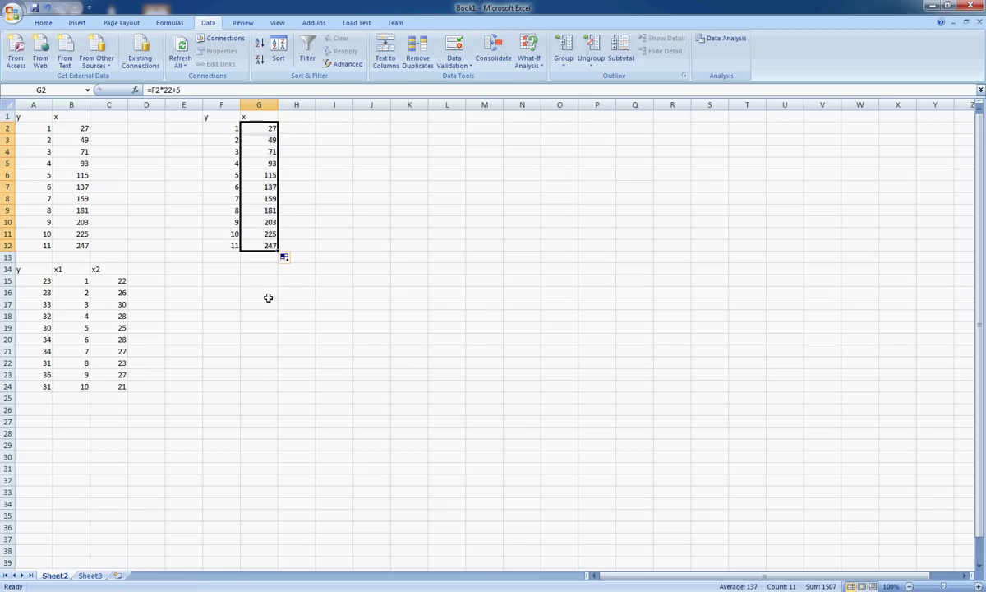
{"action": "left_click", "coordinate": [265, 128]}
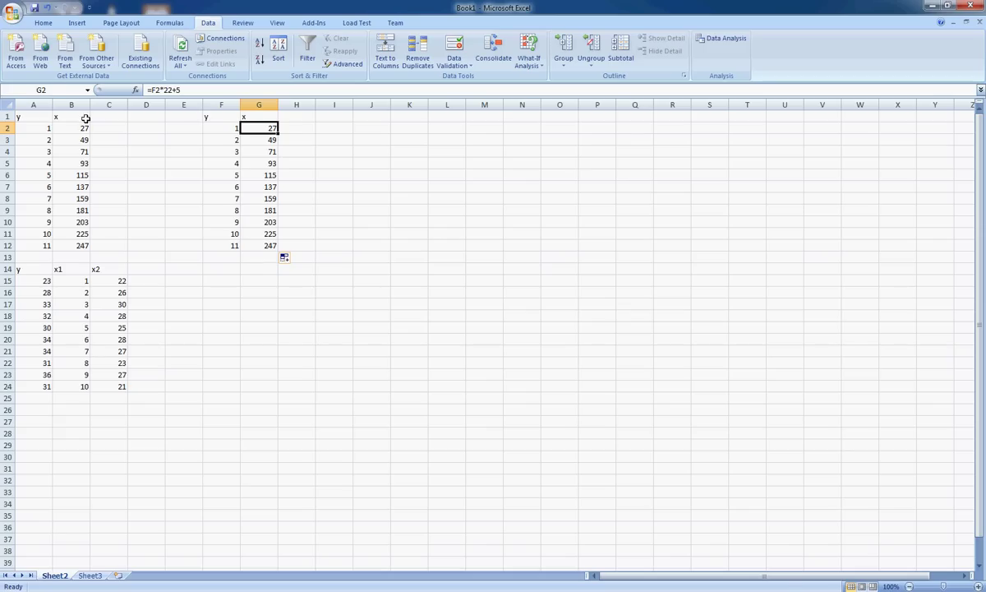
Clear the new y/x table in F1:G13.
{"action": "left_click_drag", "start_coordinate": [31, 117], "coordinate": [77, 231]}
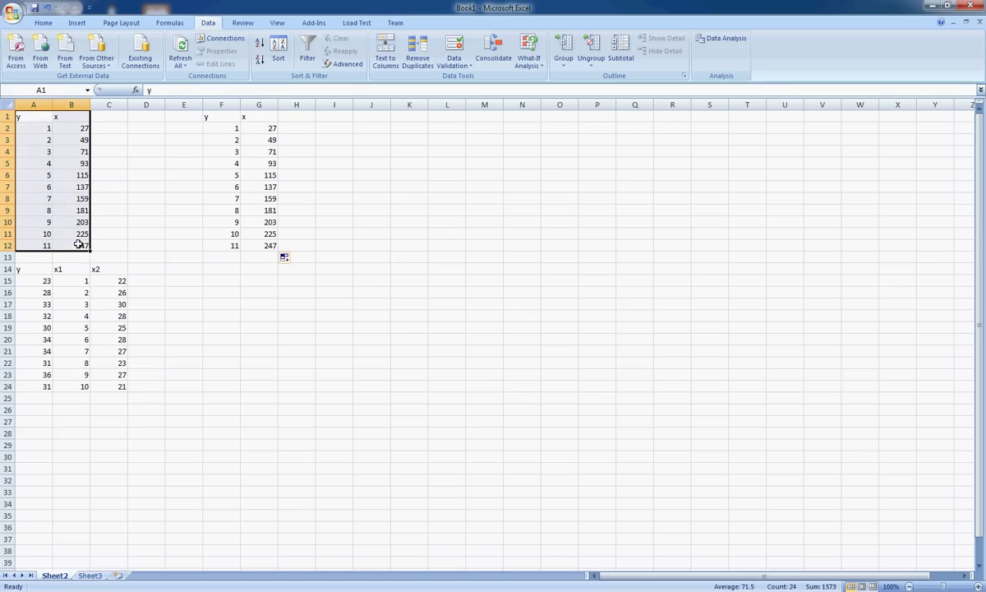
{"action": "left_click_drag", "start_coordinate": [211, 120], "coordinate": [263, 259]}
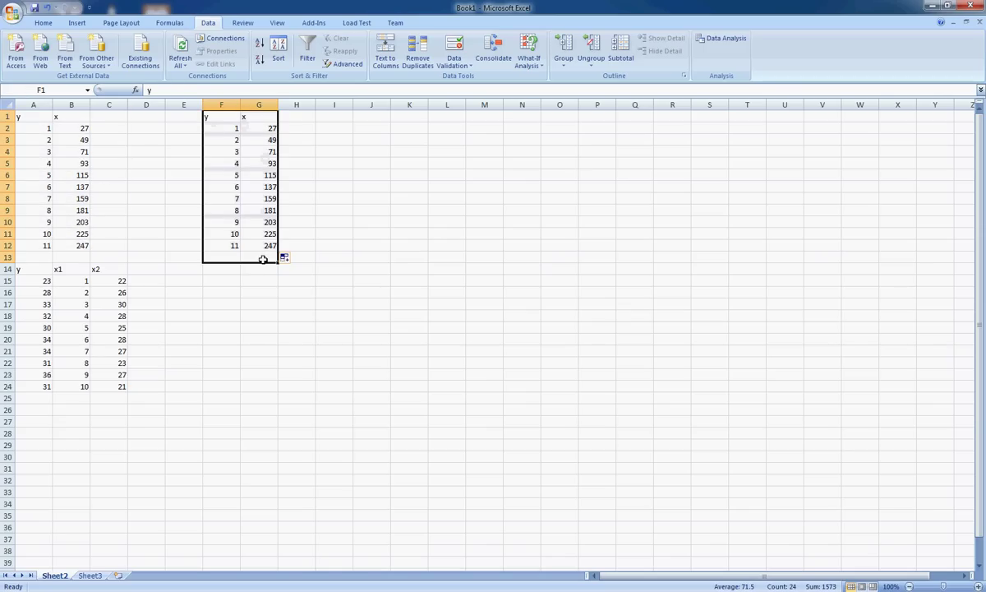
{"action": "key", "text": "Delete"}
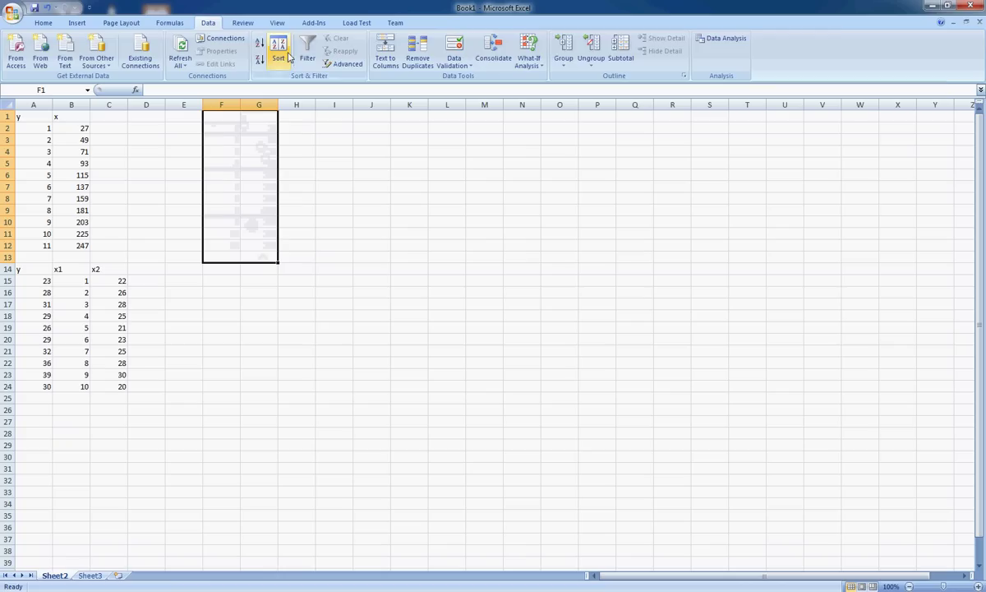
Launch KADD's Regression and Correlation – Simple/Multiple dialog from the Add-Ins menu.
{"action": "left_click", "coordinate": [311, 25]}
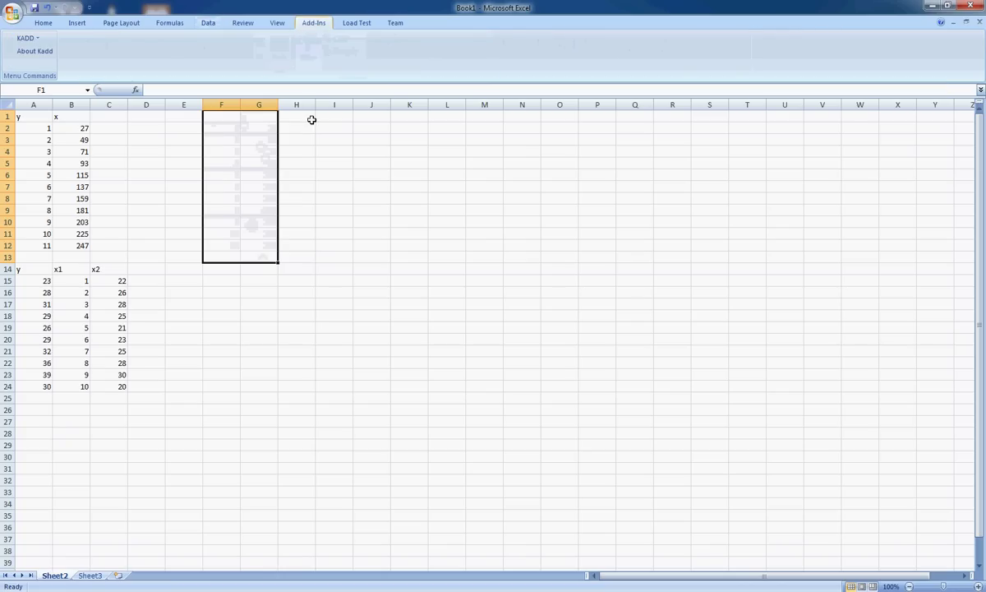
{"action": "left_click", "coordinate": [24, 38]}
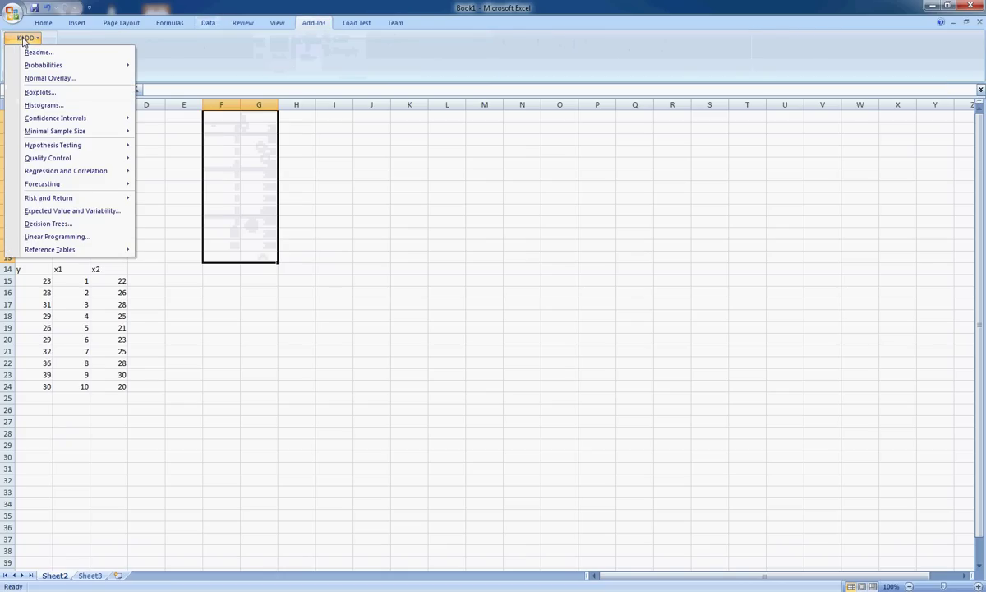
{"action": "mouse_move", "coordinate": [68, 173]}
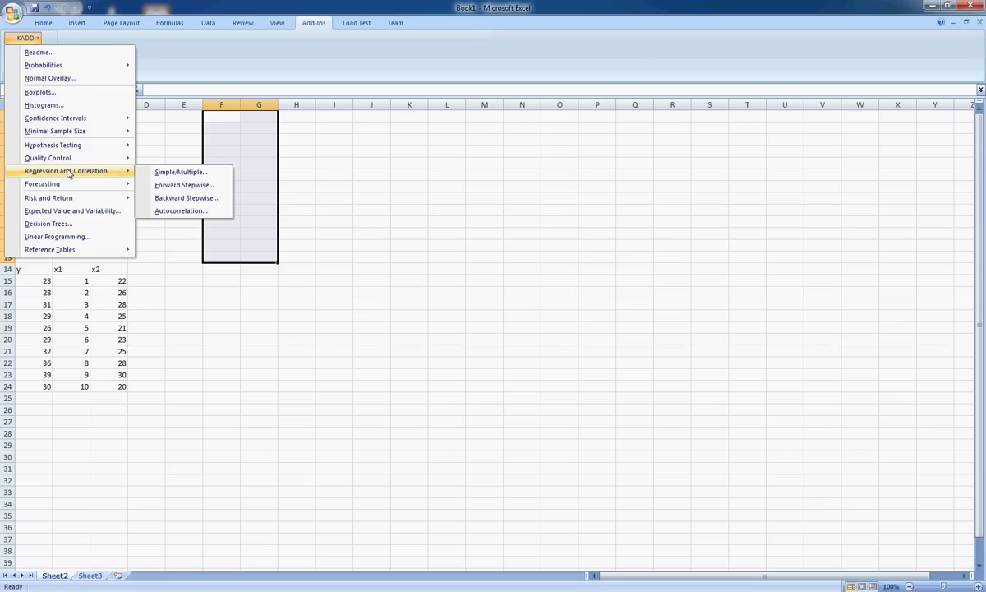
{"action": "left_click", "coordinate": [247, 78]}
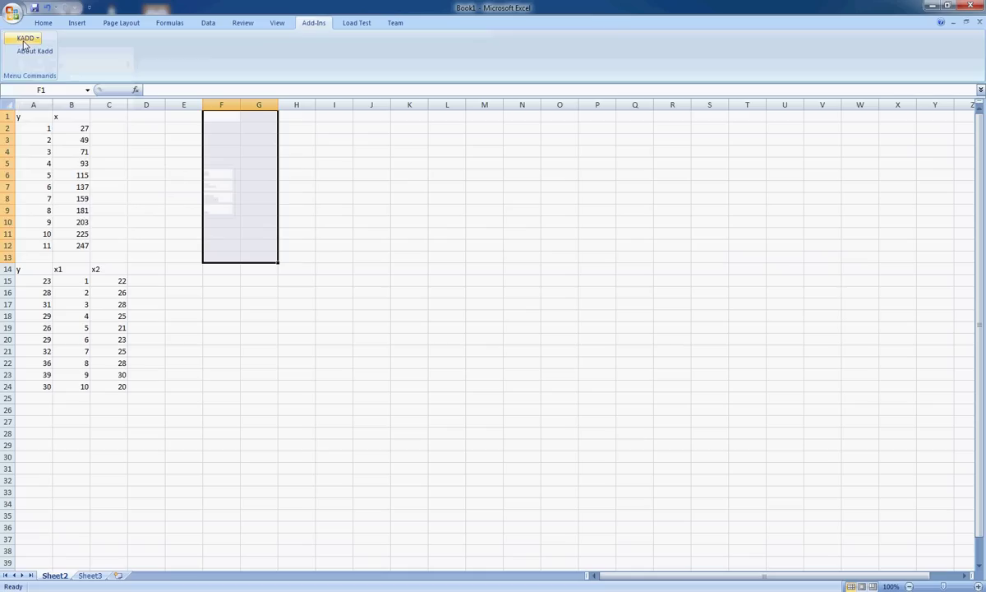
{"action": "left_click", "coordinate": [24, 39]}
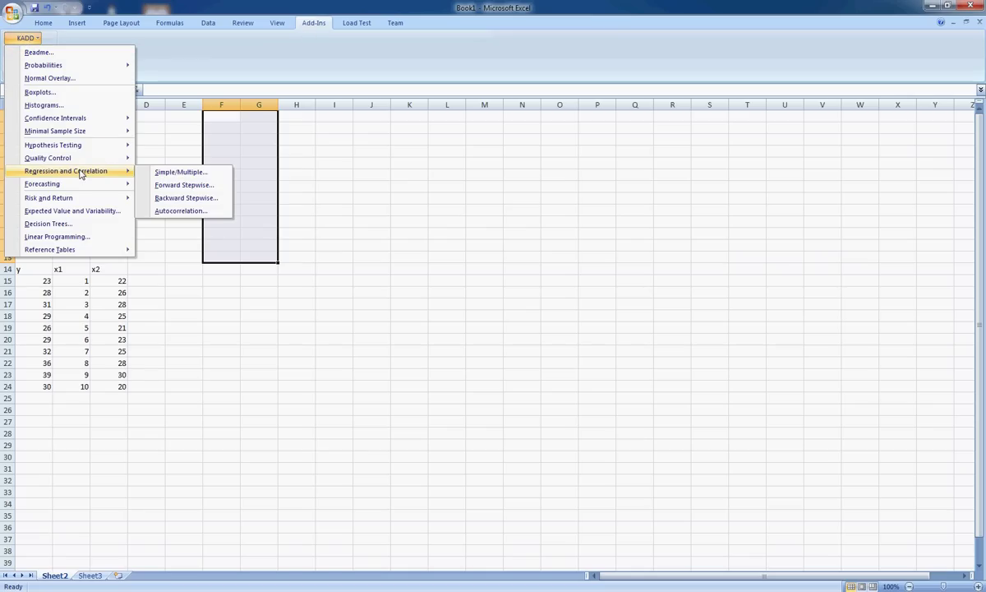
{"action": "left_click", "coordinate": [181, 172]}
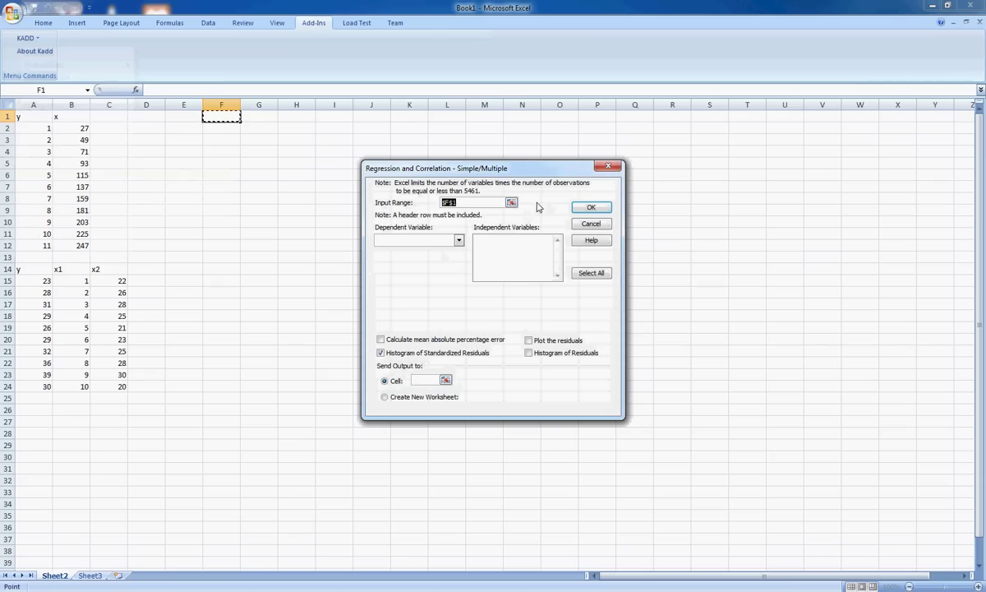
Set the regression input range to A1:B12.
{"action": "left_click", "coordinate": [511, 203]}
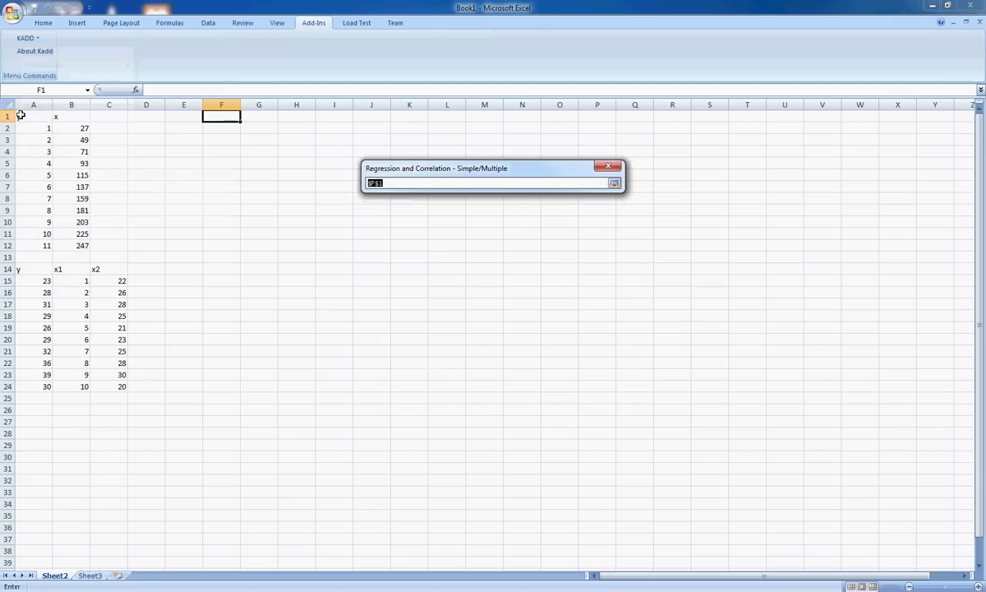
{"action": "left_click_drag", "start_coordinate": [20, 116], "coordinate": [68, 243]}
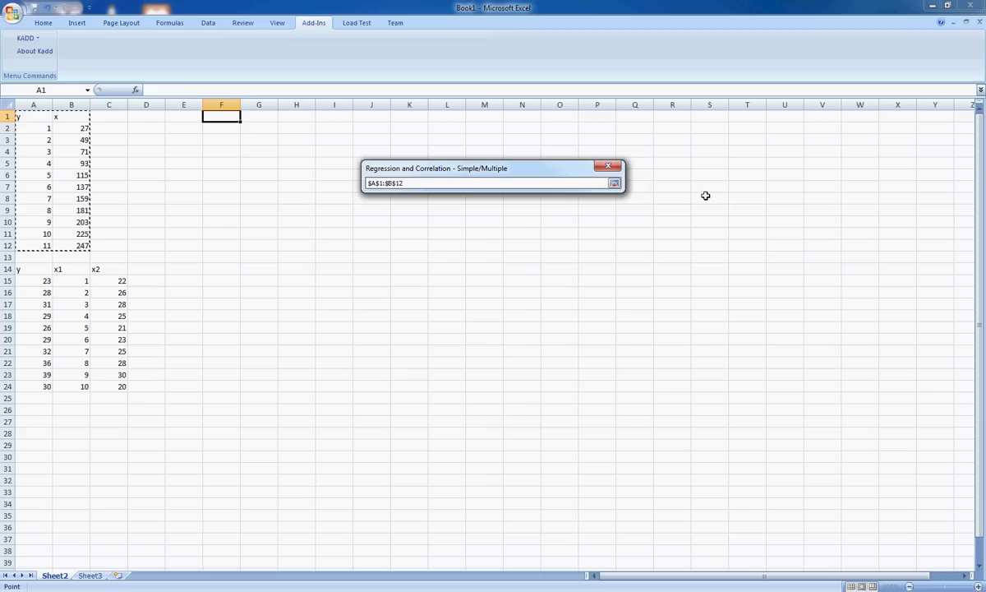
{"action": "left_click", "coordinate": [614, 182]}
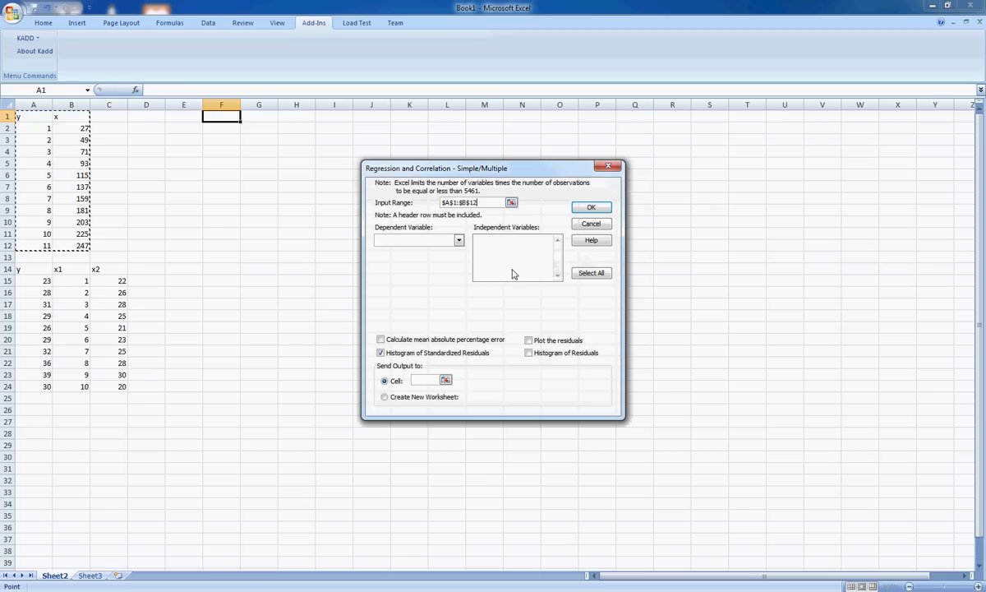
Make y the dependent variable and x the independent variable.
{"action": "left_click", "coordinate": [459, 240]}
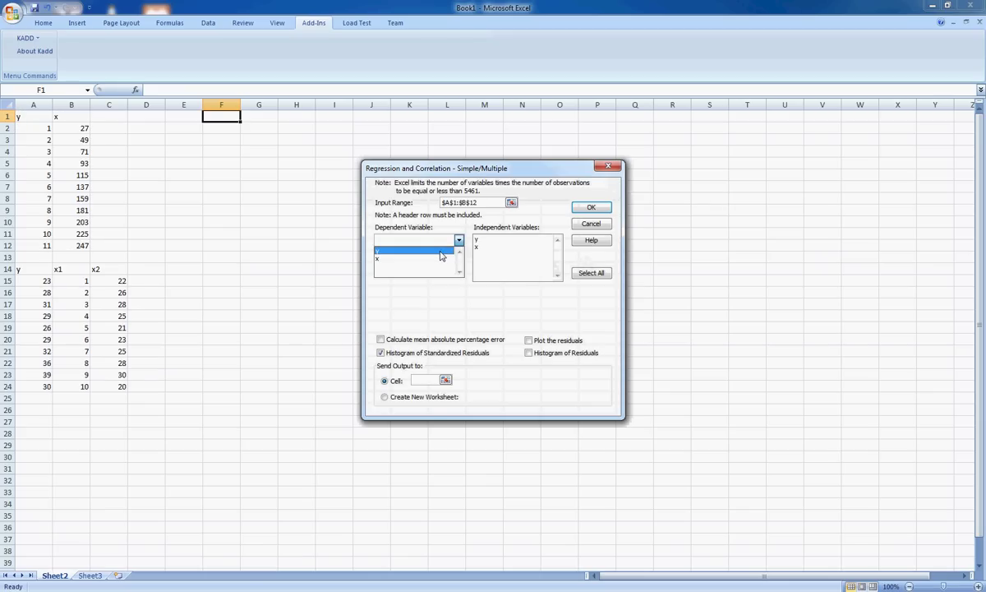
{"action": "left_click", "coordinate": [440, 252]}
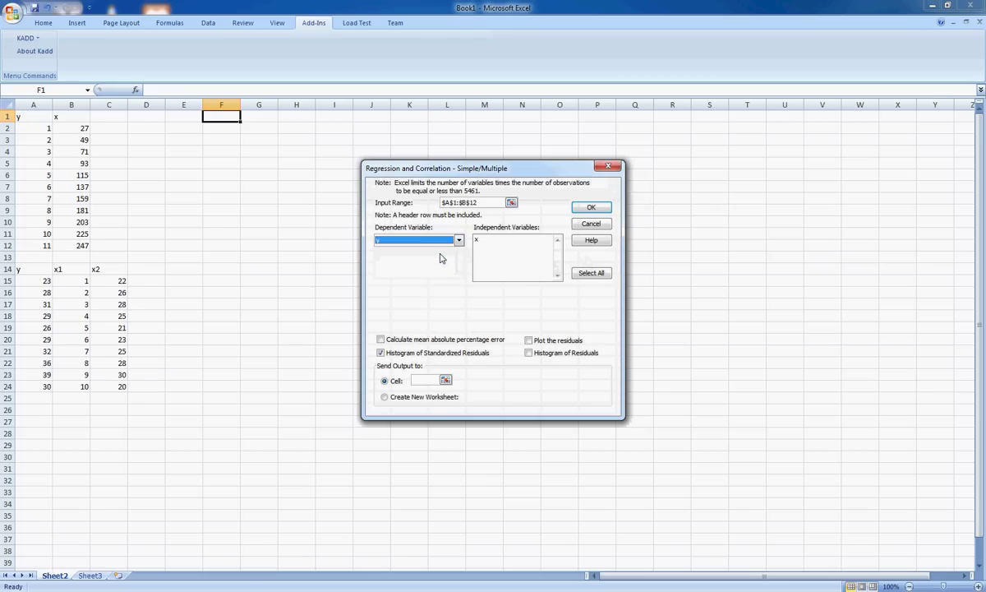
{"action": "left_click", "coordinate": [510, 256]}
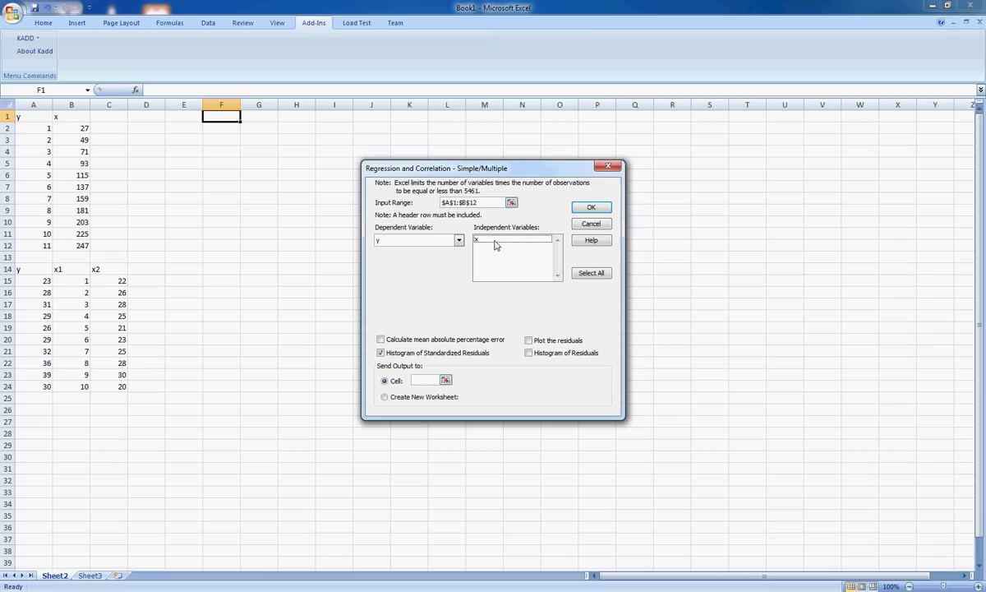
{"action": "left_click", "coordinate": [494, 243]}
{"action": "left_click", "coordinate": [446, 380]}
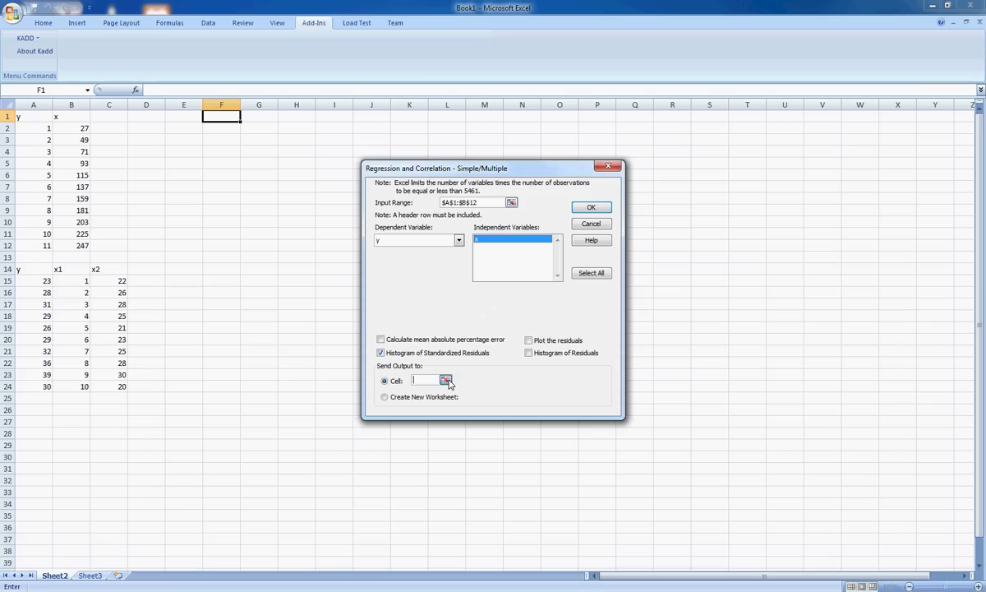
Pick F2 as the regression output cell and restore the full dialog.
{"action": "left_click", "coordinate": [225, 129]}
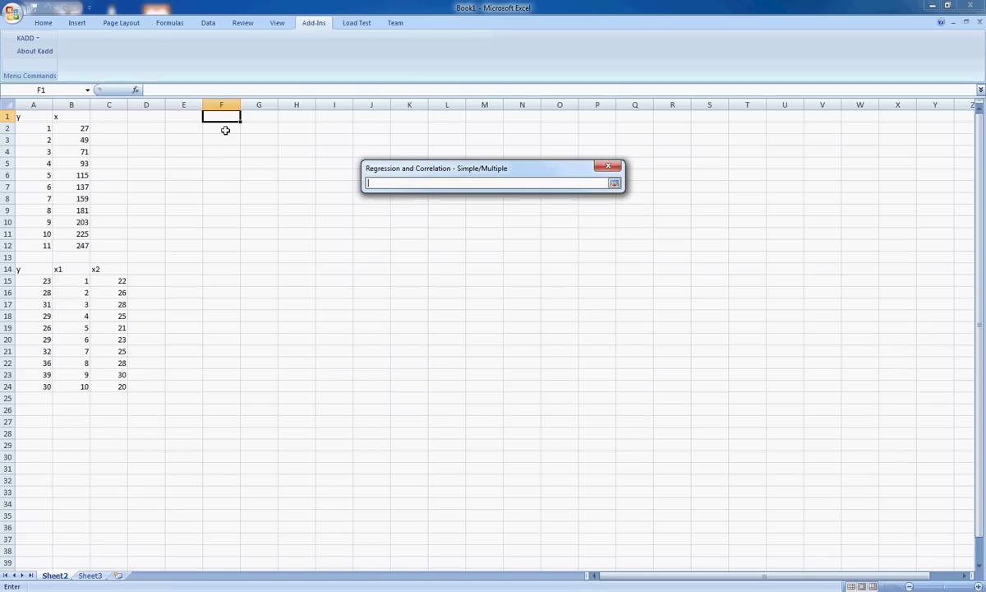
{"action": "left_click", "coordinate": [615, 183]}
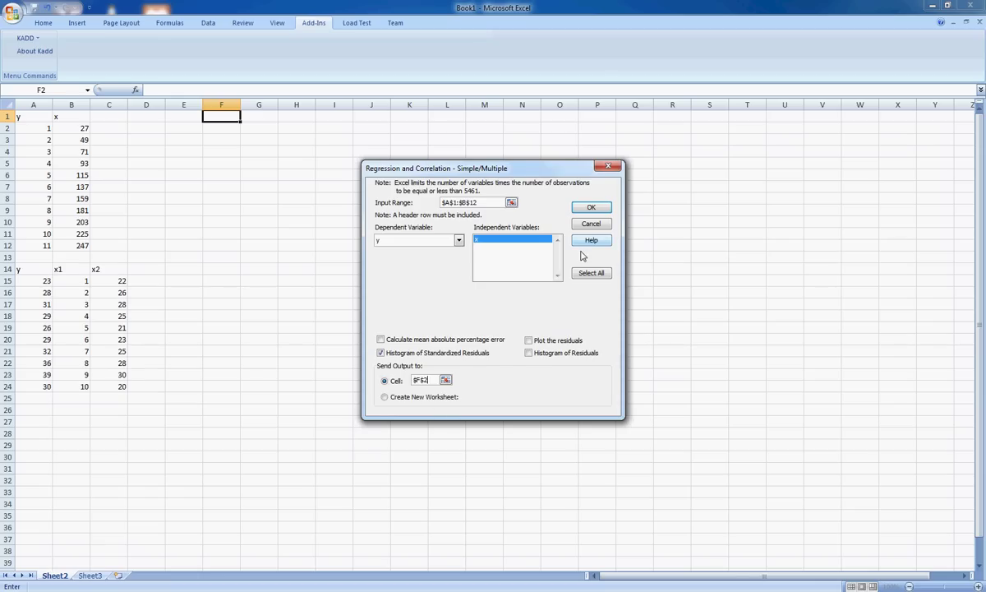
Run the regression, producing R Square 1.0000, intercept -0.2273 and x coefficient 0.0455, then select F30.
{"action": "left_click", "coordinate": [586, 205]}
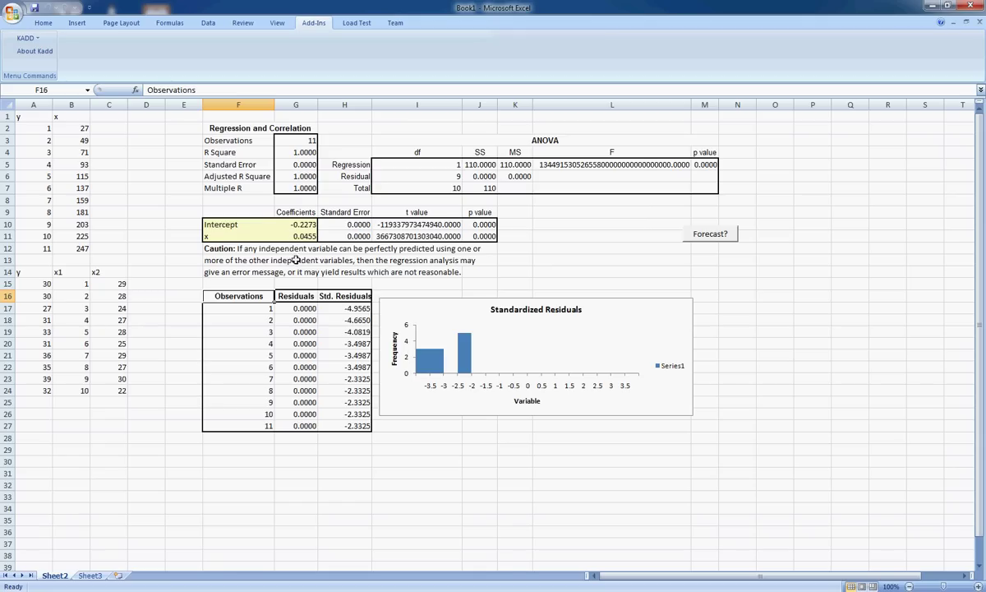
{"action": "left_click", "coordinate": [264, 461]}
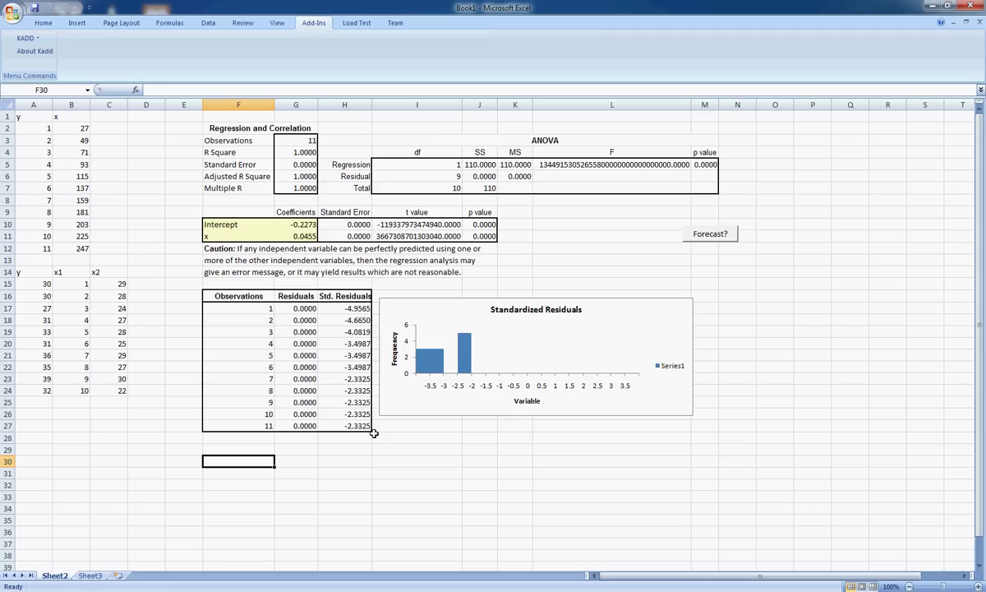
Enter =1/22 in F30, giving 0.045454545.
{"action": "type", "text": "="}
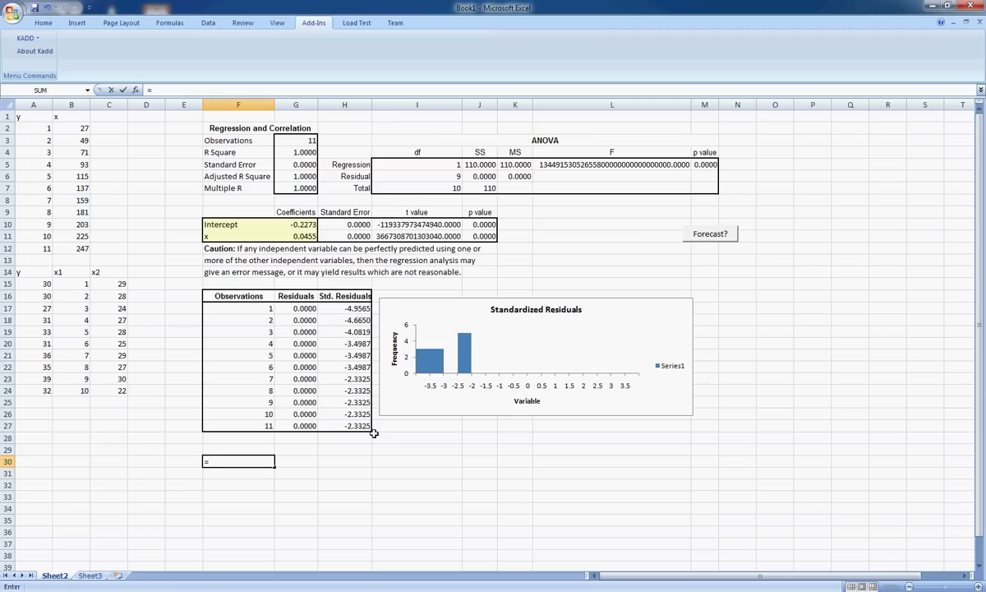
{"action": "type", "text": "1/22"}
{"action": "key", "text": "Return"}
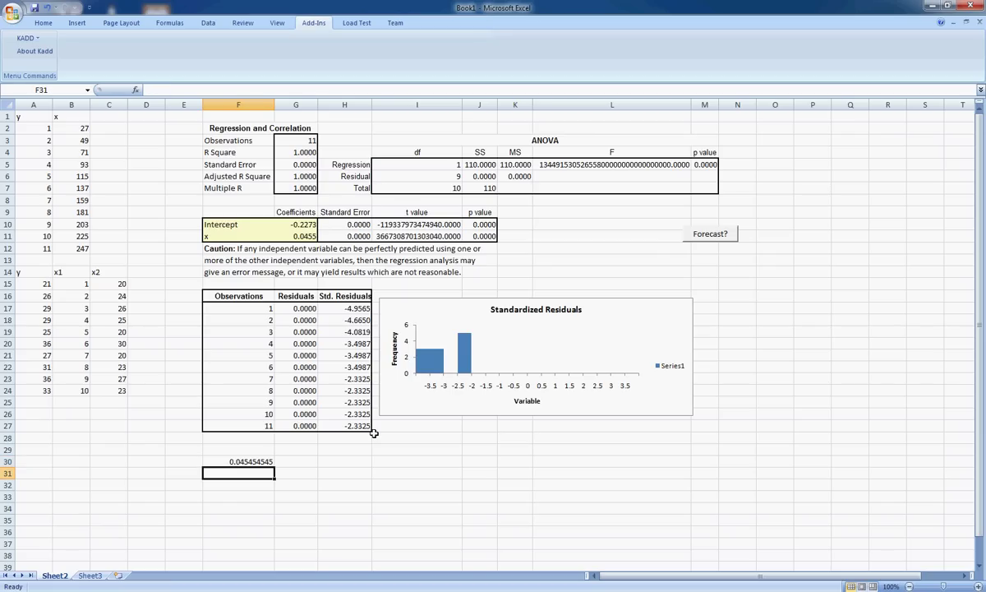
Check the full x coefficient, intercept and R Square values in the output.
{"action": "left_click", "coordinate": [291, 234]}
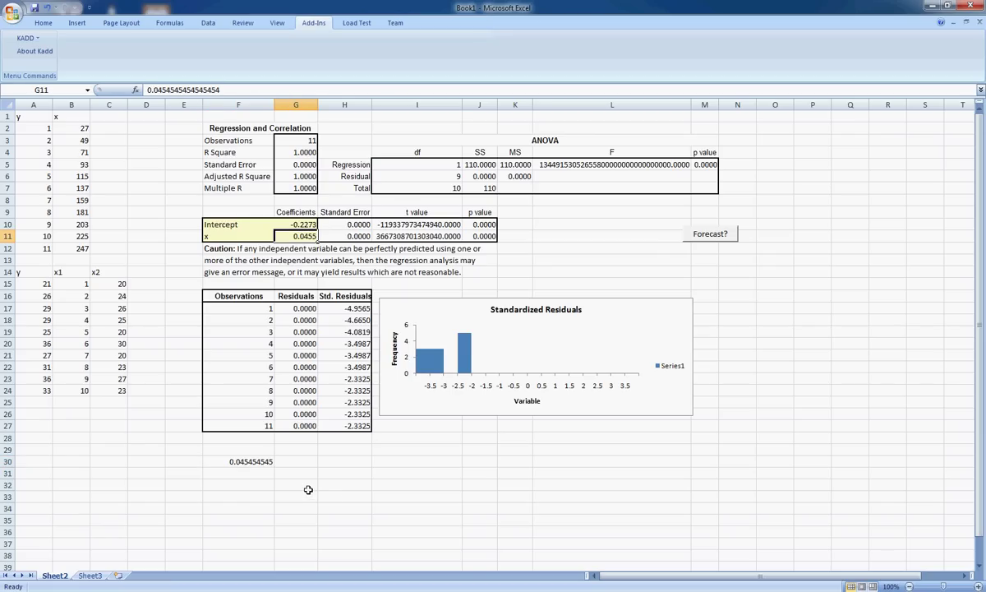
{"action": "left_click", "coordinate": [302, 224]}
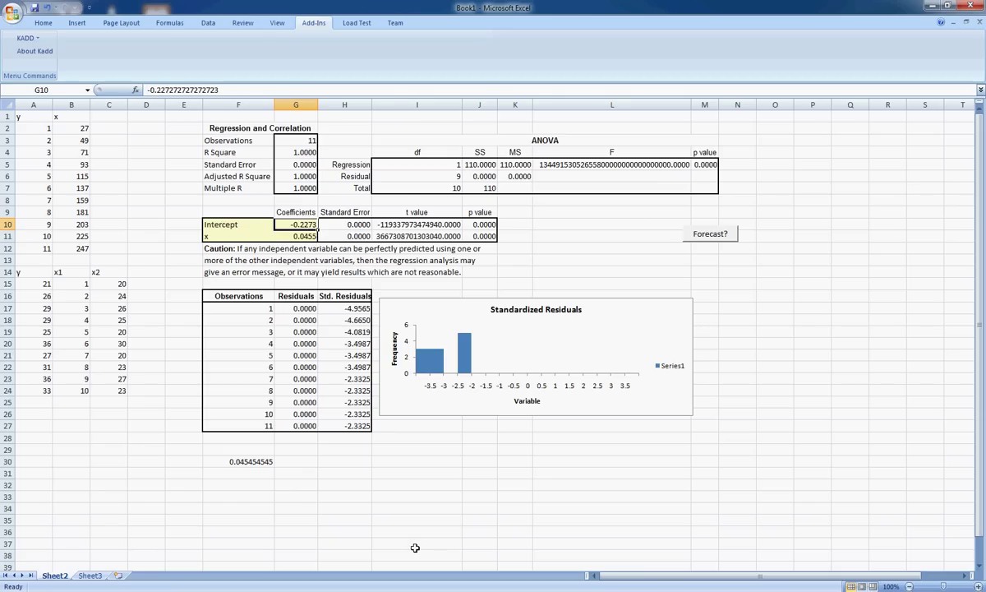
{"action": "left_click", "coordinate": [296, 154]}
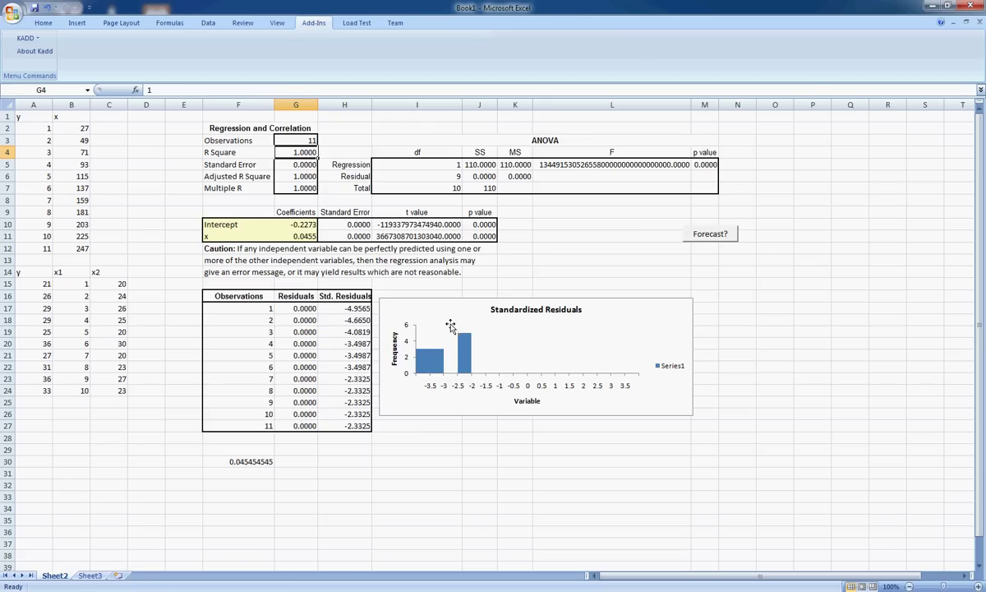
{"action": "mouse_move", "coordinate": [306, 590]}
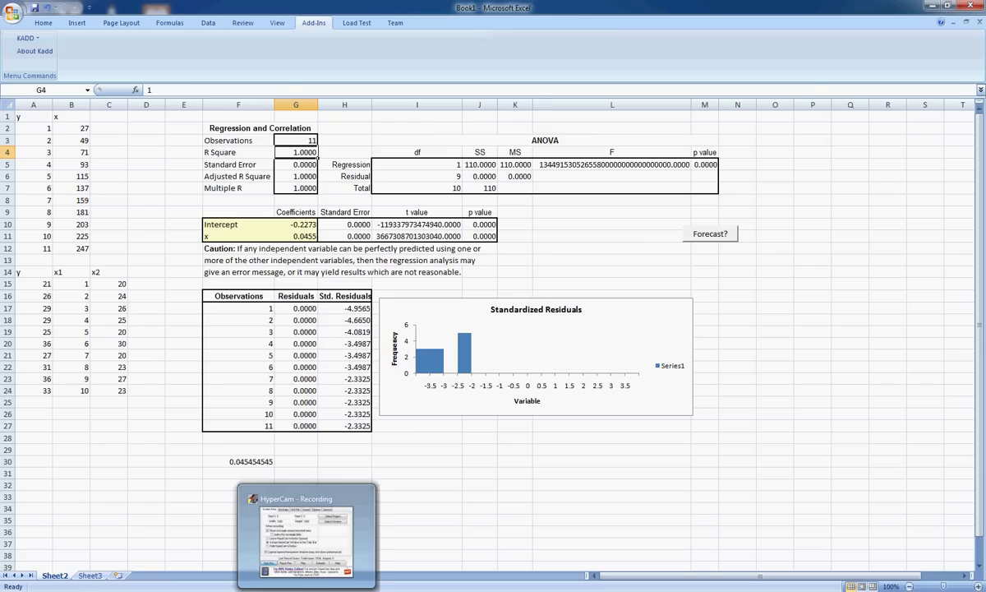